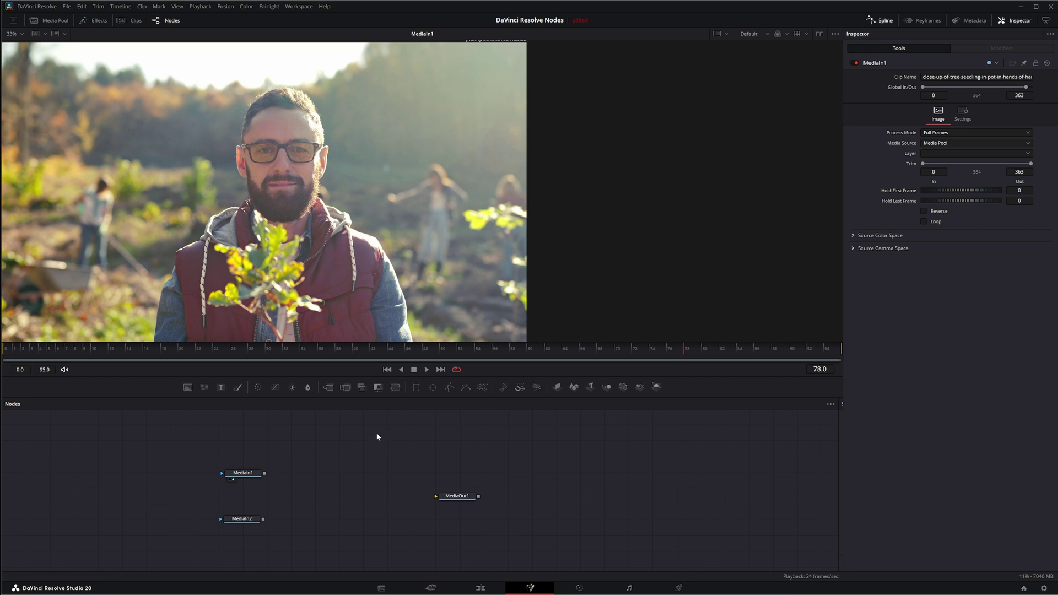
# Step: Add a Dehaze tool after the MediaIn1 node using the Shift+Space tool search
pyautogui.click(255, 472)
pyautogui.click(335, 469)
pyautogui.click(245, 472)
pyautogui.hotkey('shift', 'space')
pyautogui.write('Dehazede')
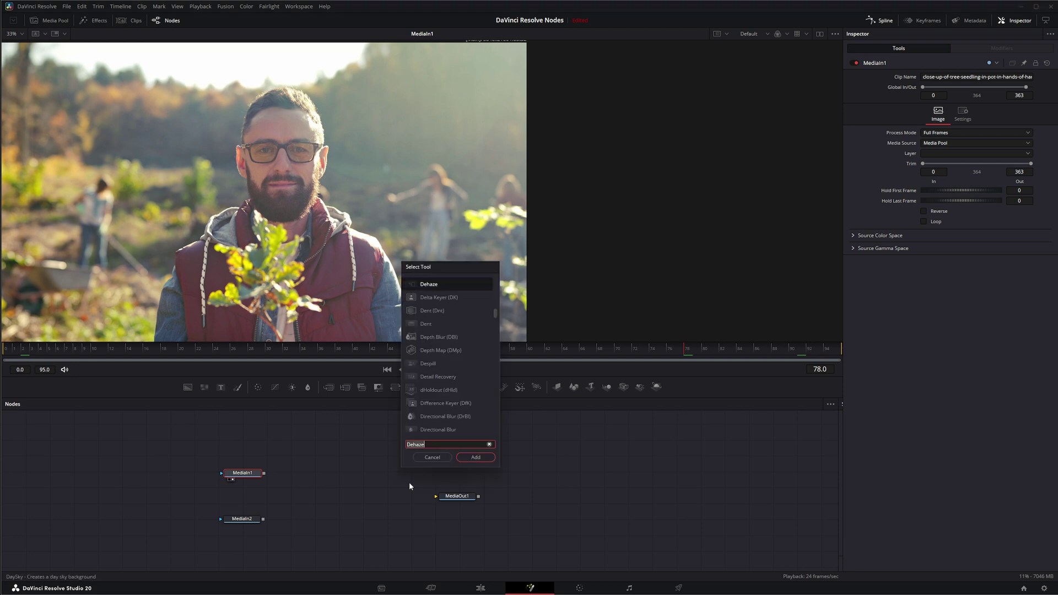
pyautogui.write('haze')
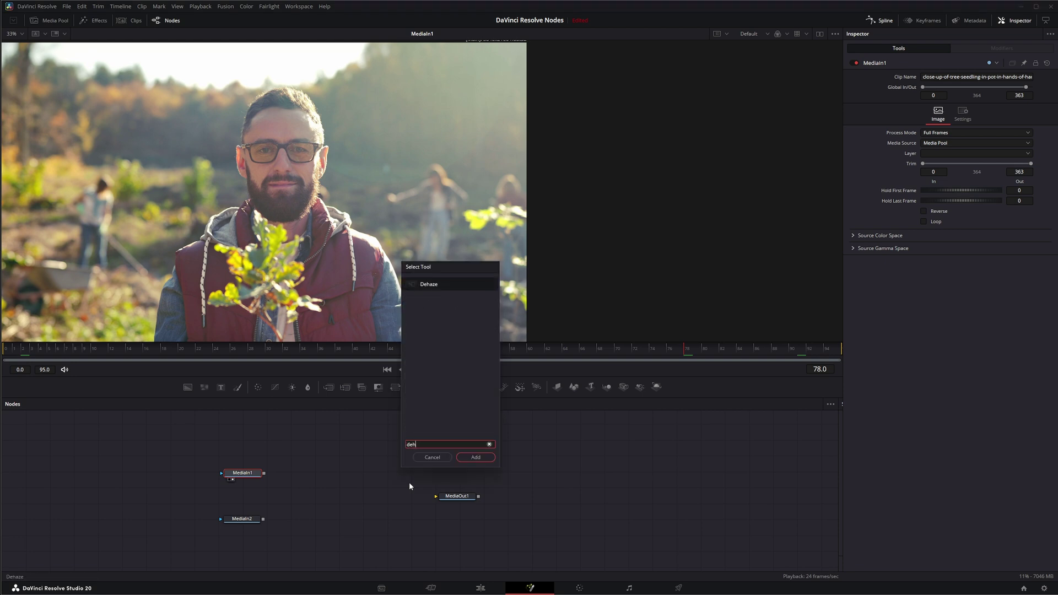
pyautogui.press('Return')
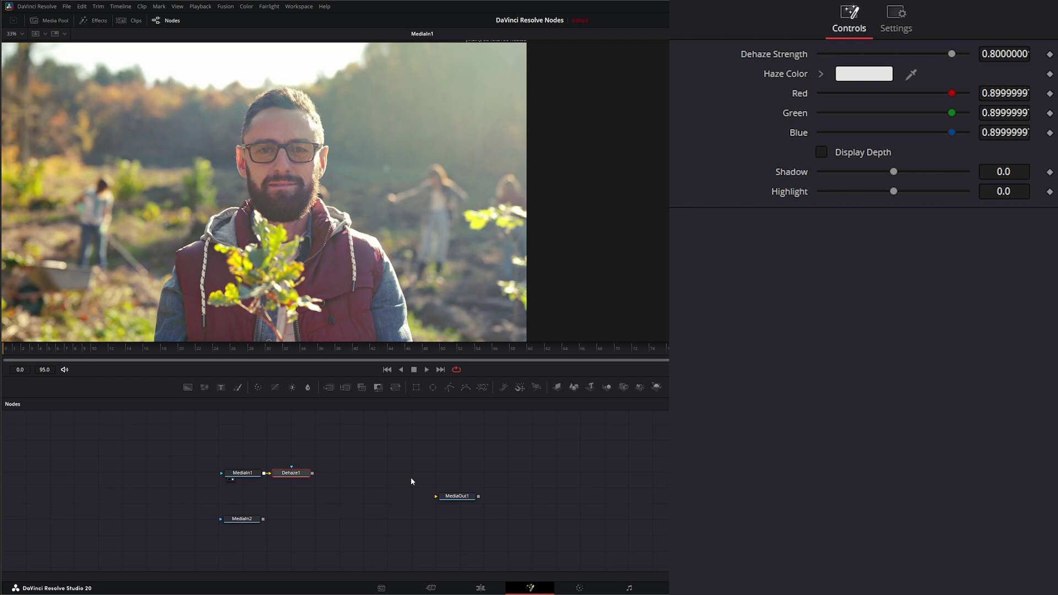
# Step: Nudge the Dehaze1 node into place and show its dehazed result in the viewer
pyautogui.moveTo(291, 473); pyautogui.dragTo(299, 473)
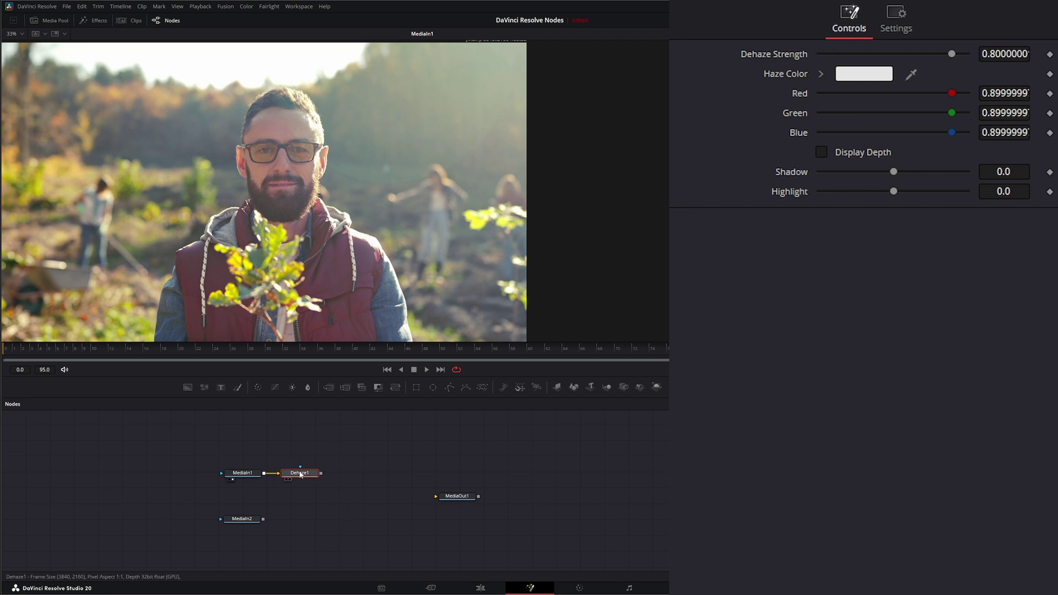
pyautogui.click(286, 480)
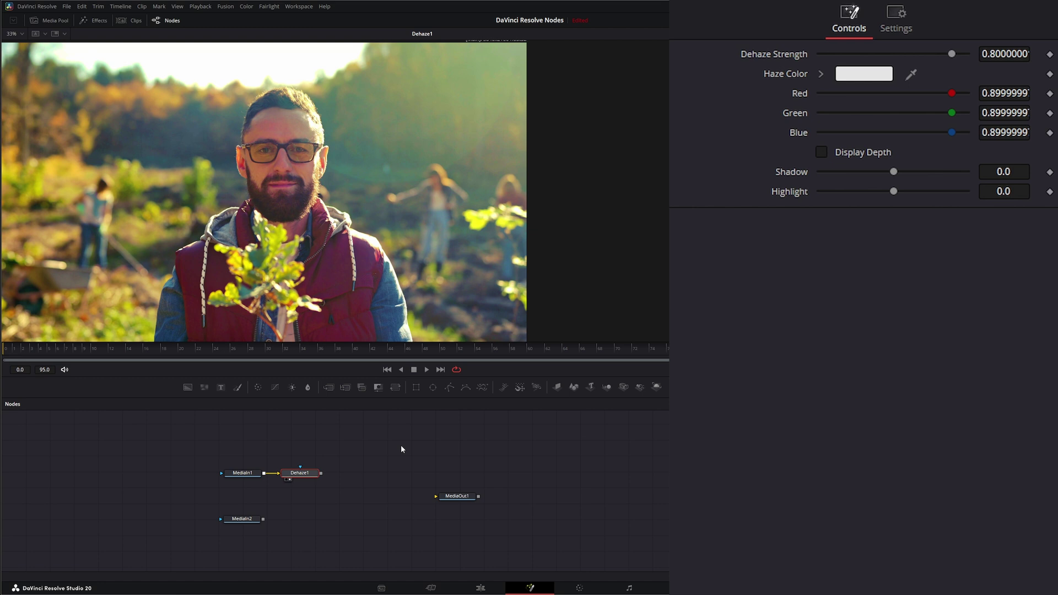
pyautogui.moveTo(299, 477); pyautogui.dragTo(301, 479)
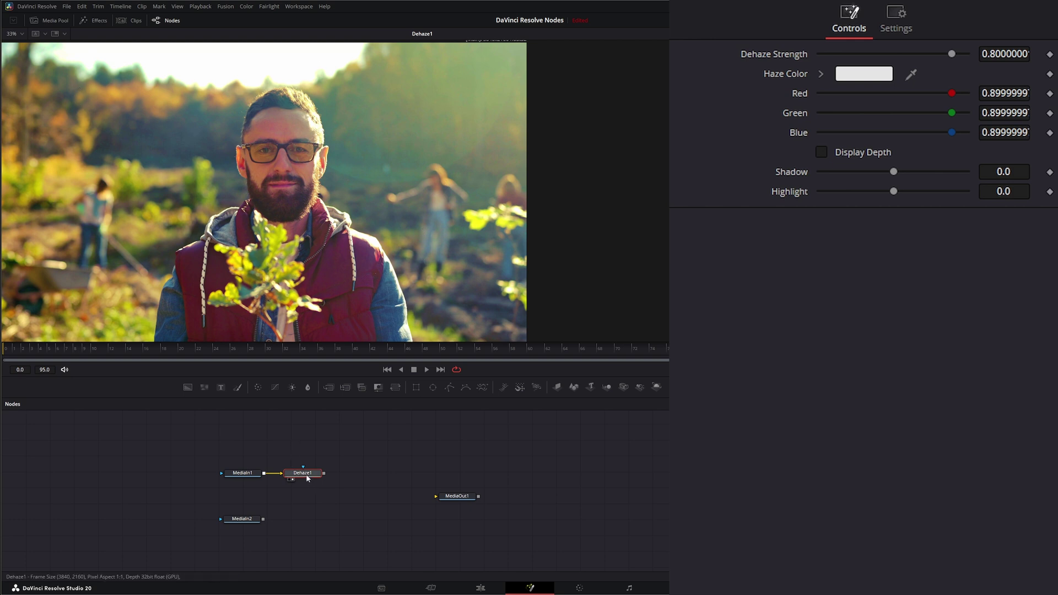
# Step: Turn on Display Depth for Dehaze1, and check the viewer's Channel submenu without changing anything
pyautogui.click(821, 153)
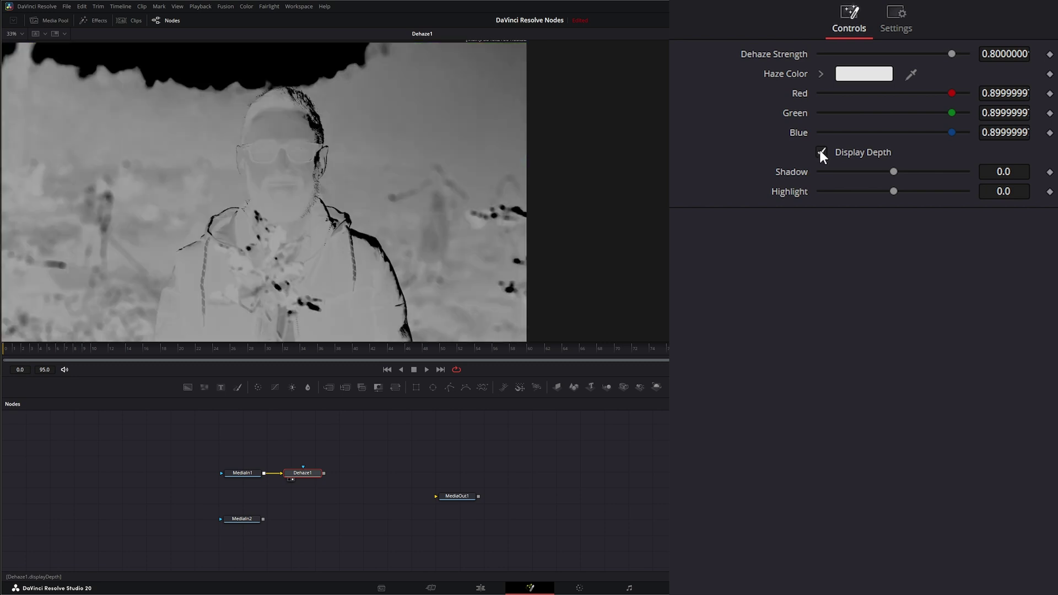
pyautogui.rightClick(239, 198)
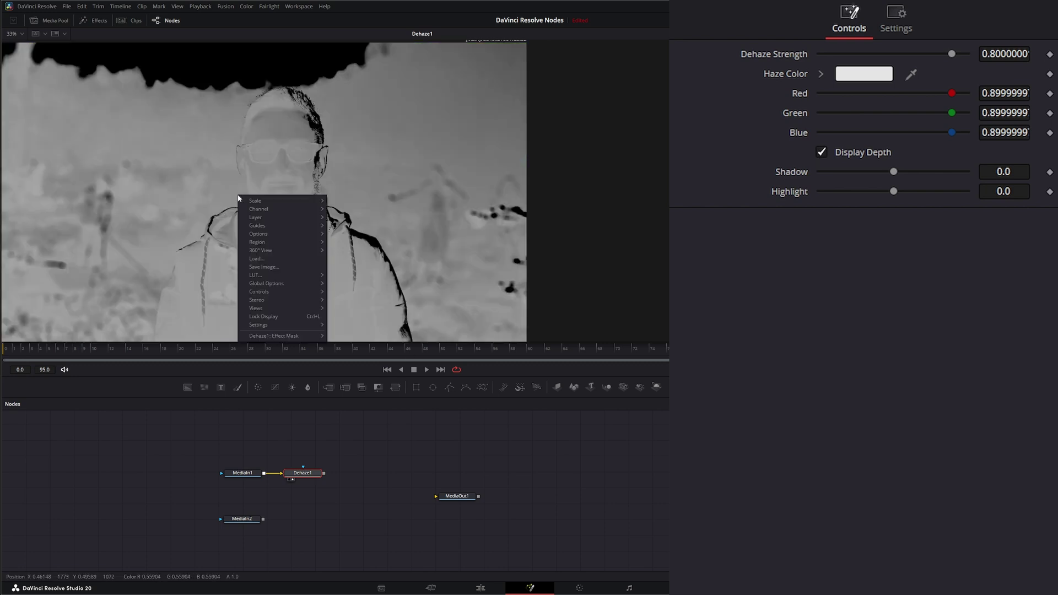
pyautogui.moveTo(259, 213)
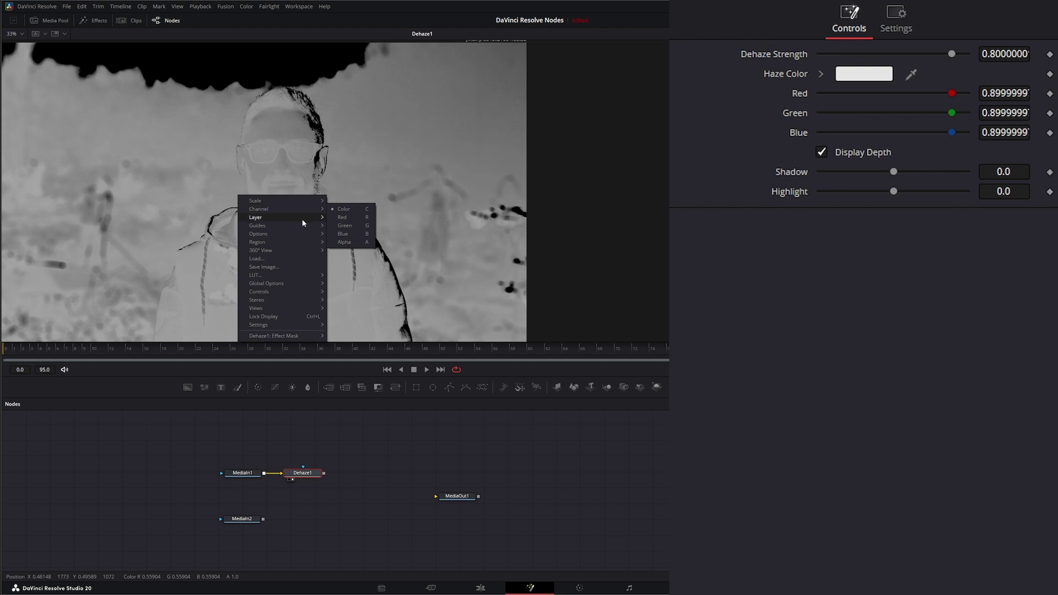
pyautogui.press('Escape')
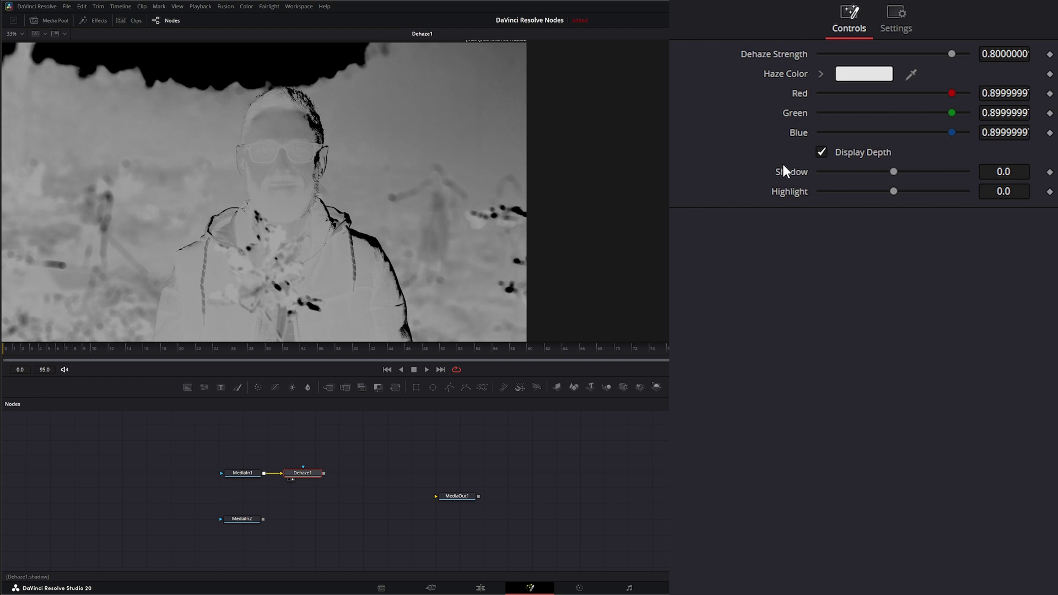
# Step: Try a Shadow of -93, turn Display Depth off, then reset Highlight and Shadow to 0.0
pyautogui.moveTo(893, 173)
pyautogui.mouseDown()
pyautogui.moveTo(828, 178)
pyautogui.moveTo(968, 182)
pyautogui.moveTo(867, 182)
pyautogui.moveTo(923, 180)
pyautogui.moveTo(899, 176)
pyautogui.moveTo(917, 190)
pyautogui.moveTo(957, 191)
pyautogui.moveTo(819, 190)
pyautogui.moveTo(961, 191)
pyautogui.moveTo(884, 193)
pyautogui.moveTo(915, 172)
pyautogui.moveTo(948, 172)
pyautogui.moveTo(822, 171)
pyautogui.moveTo(916, 172)
pyautogui.moveTo(886, 172)
pyautogui.moveTo(908, 172)
pyautogui.moveTo(911, 192)
pyautogui.moveTo(950, 191)
pyautogui.moveTo(827, 191)
pyautogui.moveTo(970, 190)
pyautogui.moveTo(888, 191)
pyautogui.mouseUp()
pyautogui.click(821, 153)
pyautogui.doubleClick(799, 193)
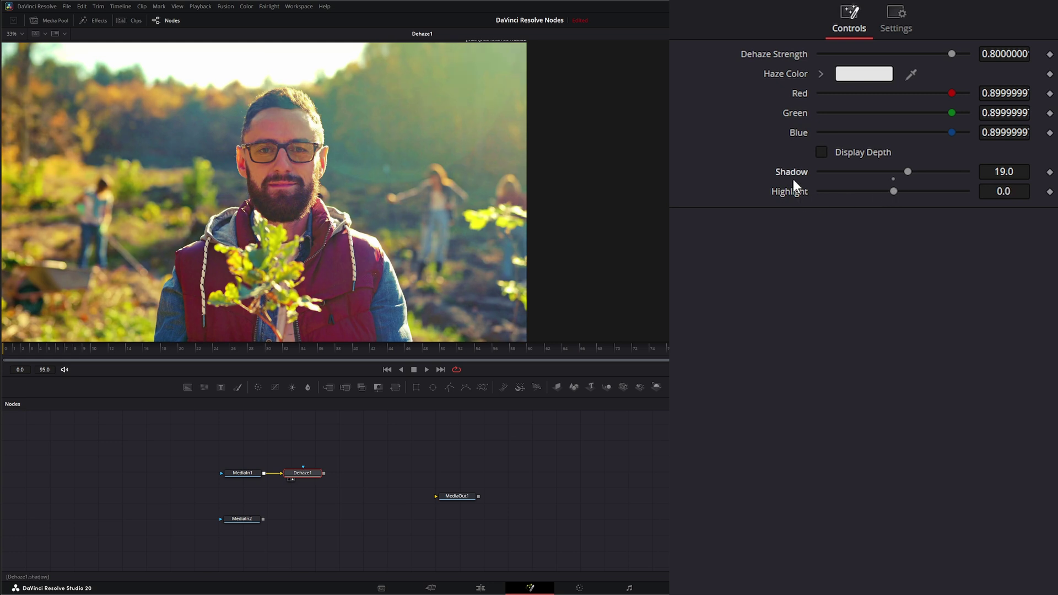
pyautogui.doubleClick(787, 174)
# Step: View the original MediaIn1 clip, then sample Dehaze1's Haze Color from the bright sky (about 1.0)
pyautogui.click(243, 475)
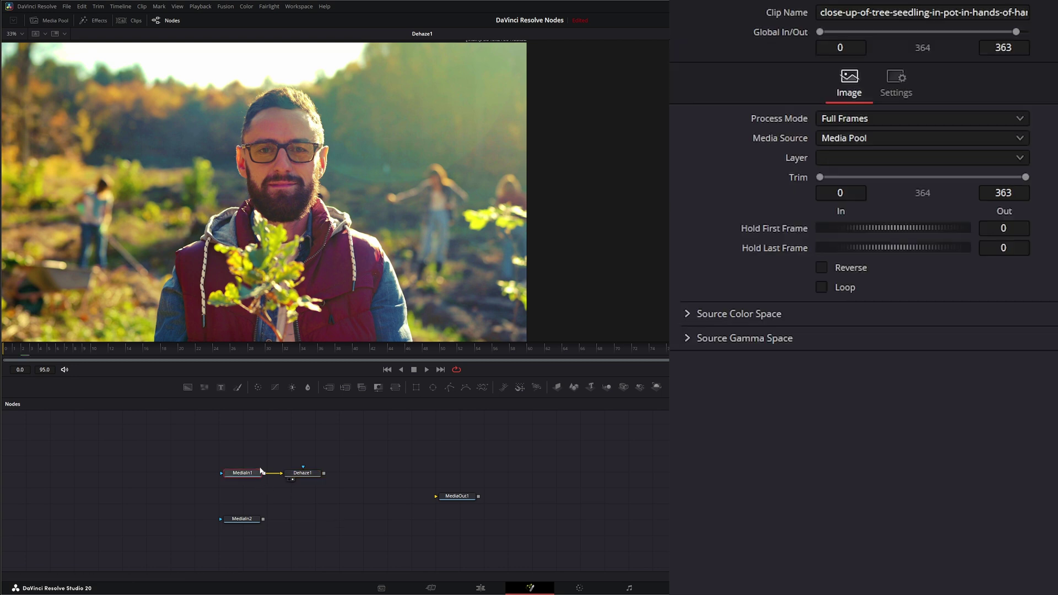
pyautogui.press('1')
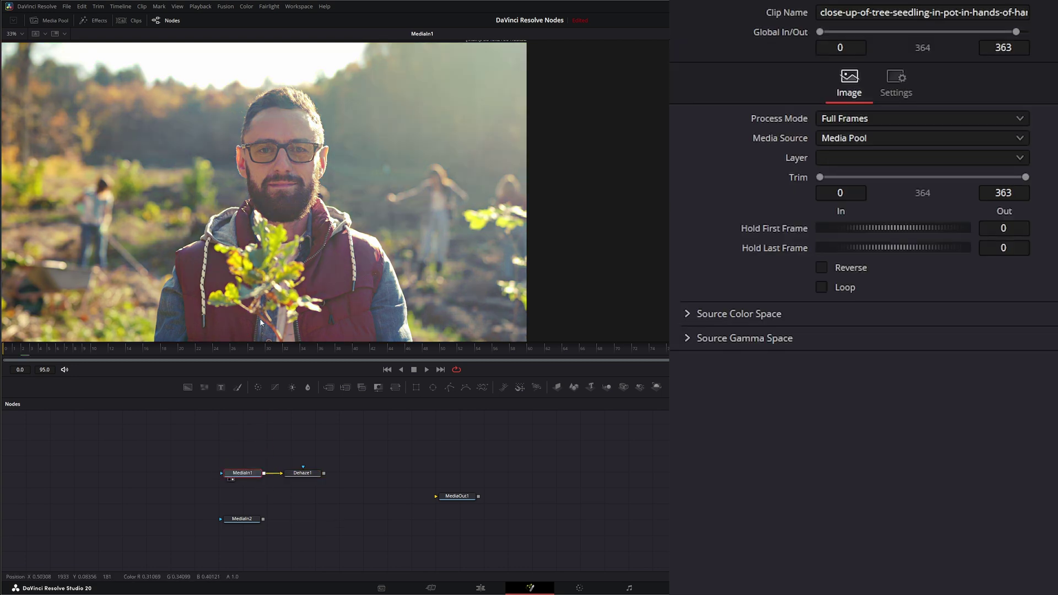
pyautogui.click(302, 473)
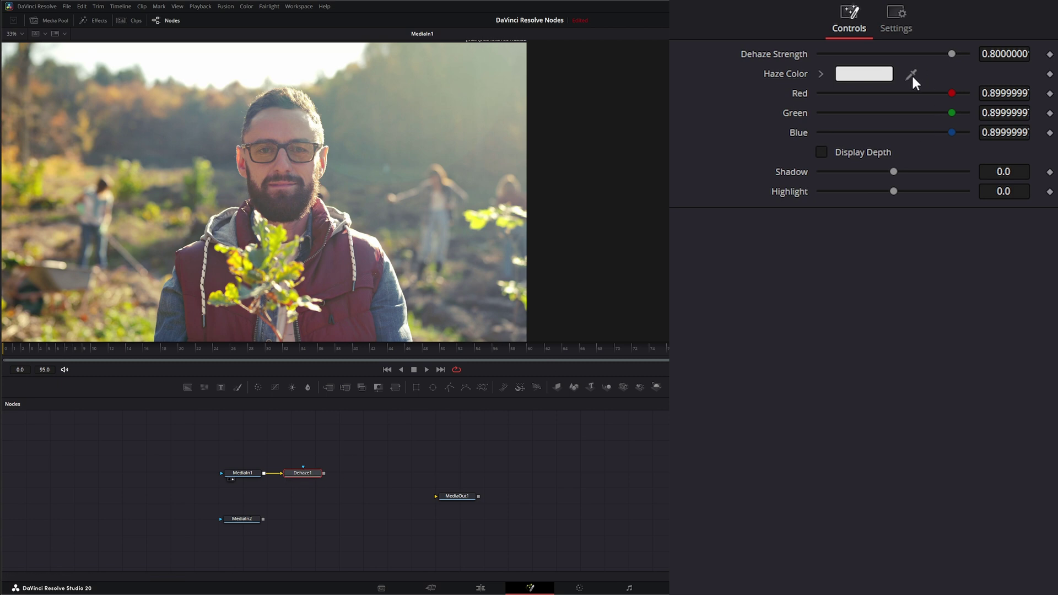
pyautogui.moveTo(911, 74); pyautogui.dragTo(357, 51)
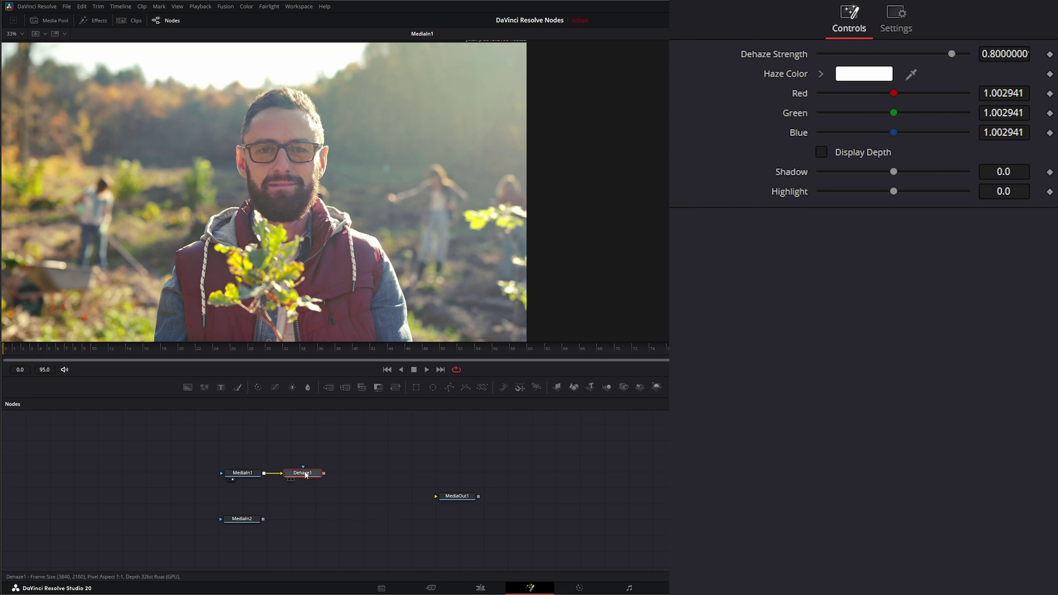
# Step: Show Dehaze1 again, lower Dehaze Strength to about 0.69, and briefly preview the depth map
pyautogui.press('1')
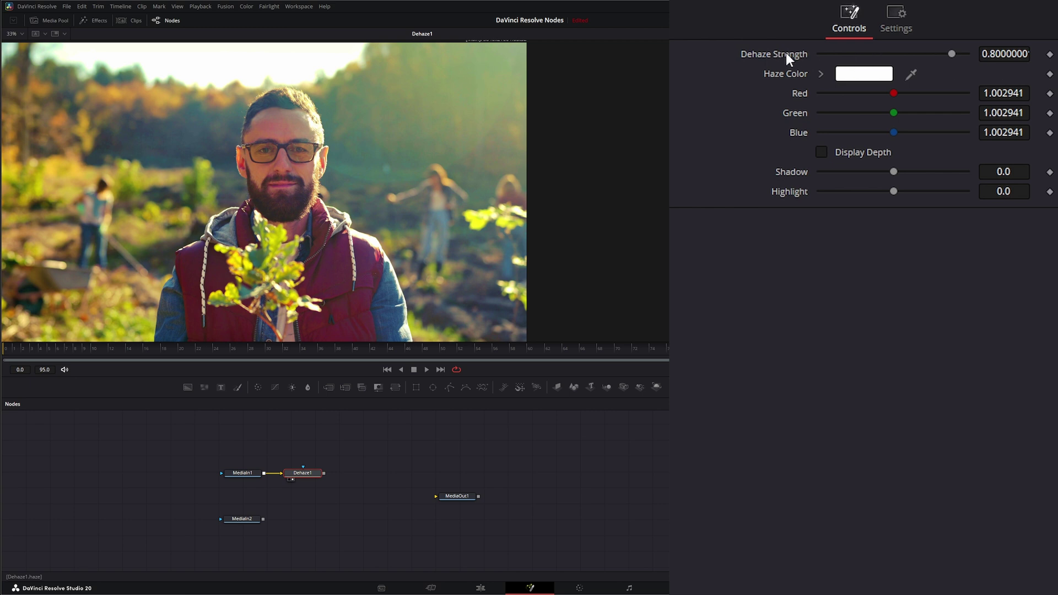
pyautogui.moveTo(952, 52)
pyautogui.mouseDown()
pyautogui.moveTo(932, 52)
pyautogui.moveTo(962, 52)
pyautogui.mouseUp()
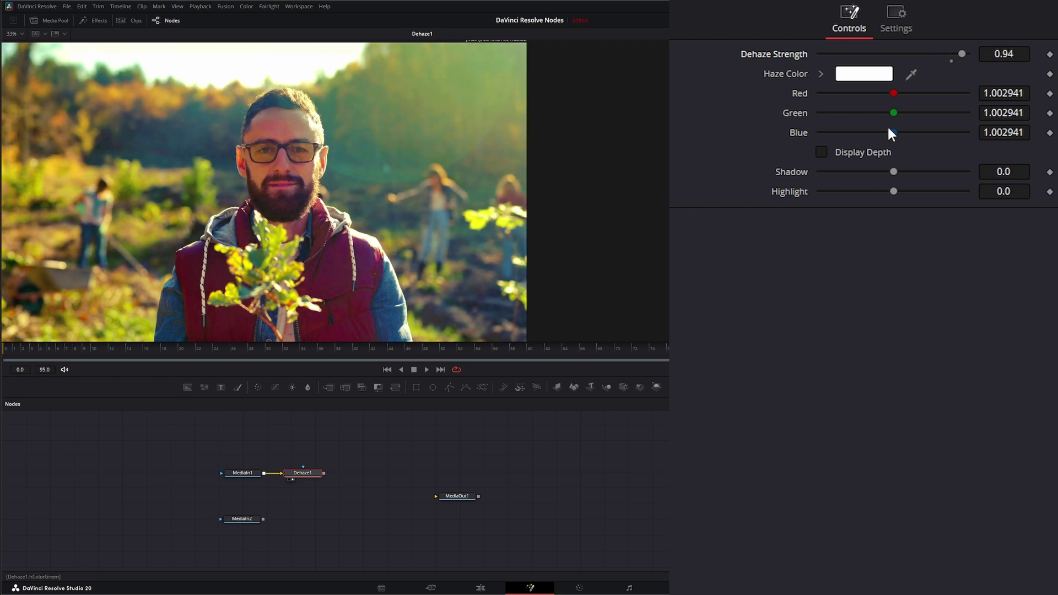
pyautogui.click(821, 152)
pyautogui.click(821, 151)
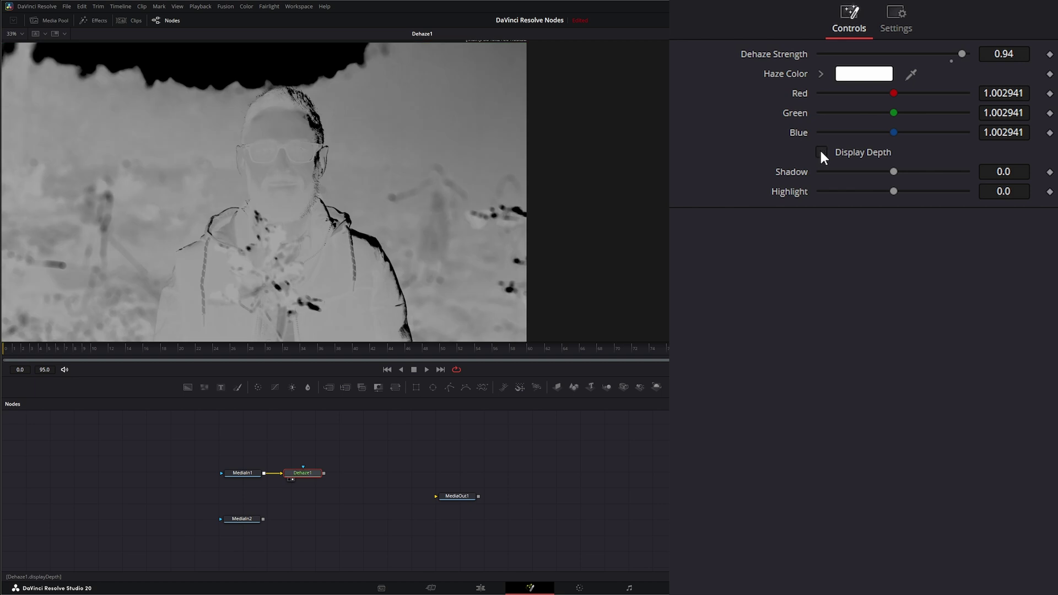
# Step: Push Dehaze Strength down to -0.5, check the depth map, then sweep it back up to 0.8
pyautogui.moveTo(956, 55); pyautogui.dragTo(838, 53)
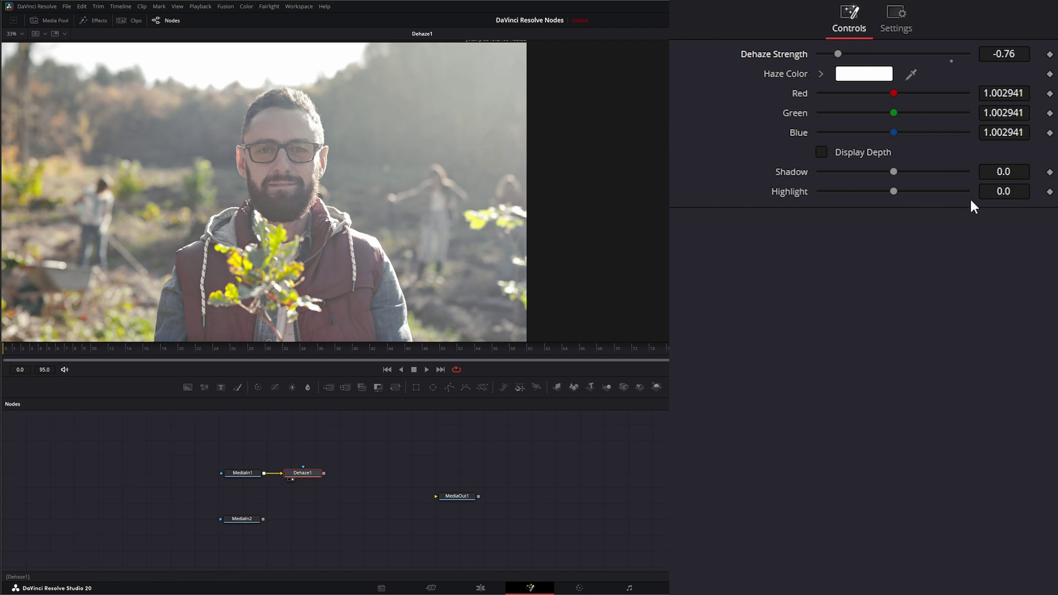
pyautogui.click(820, 152)
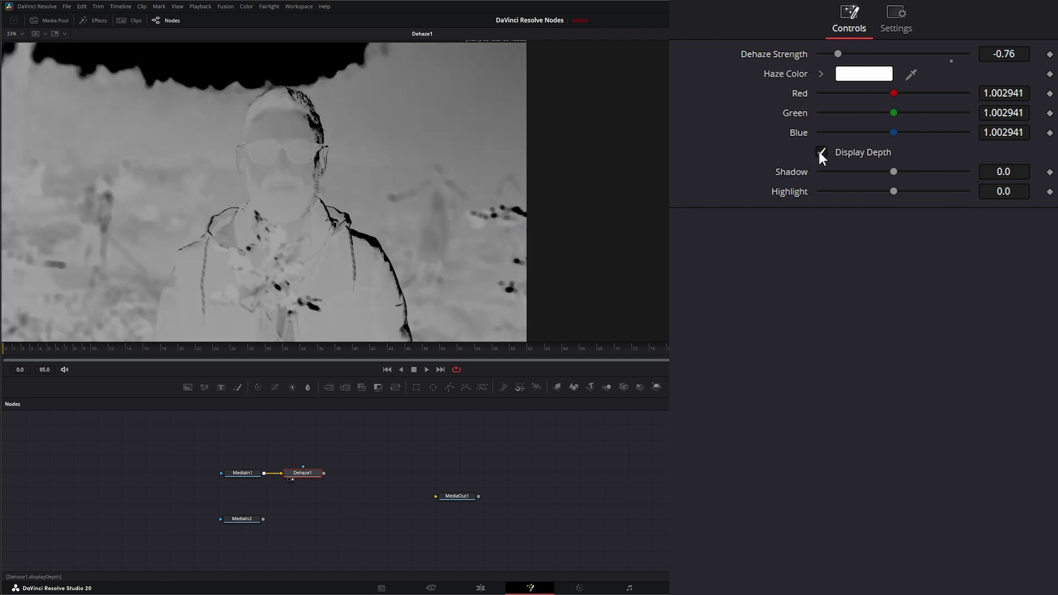
pyautogui.click(820, 152)
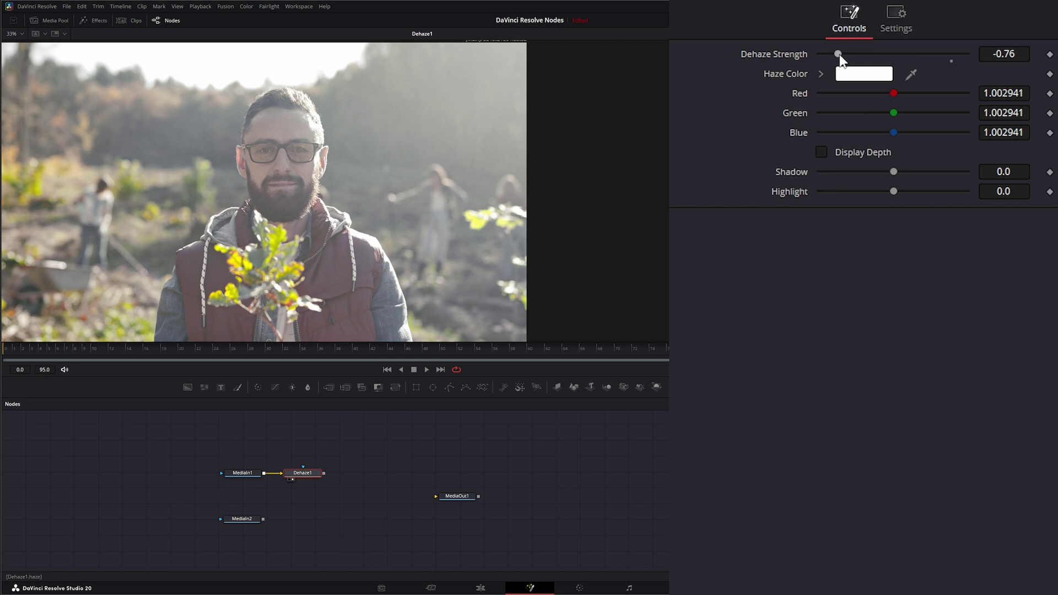
pyautogui.moveTo(840, 55); pyautogui.dragTo(951, 54)
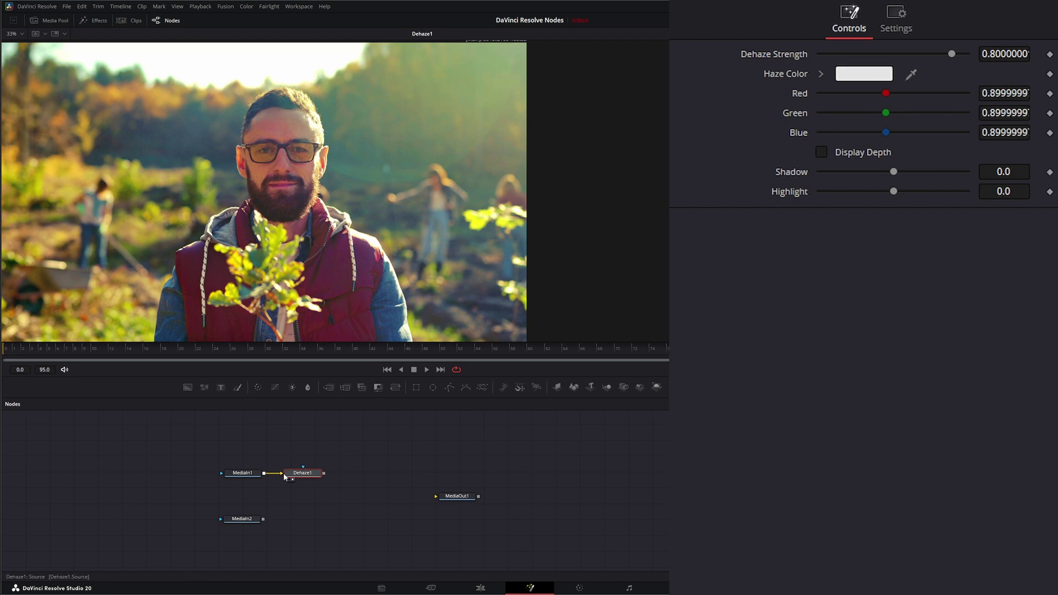
# Step: Disconnect MediaIn1 and connect the MediaIn2 sea clip's output into Dehaze1's input
pyautogui.moveTo(271, 475); pyautogui.dragTo(273, 473)
pyautogui.click(241, 518)
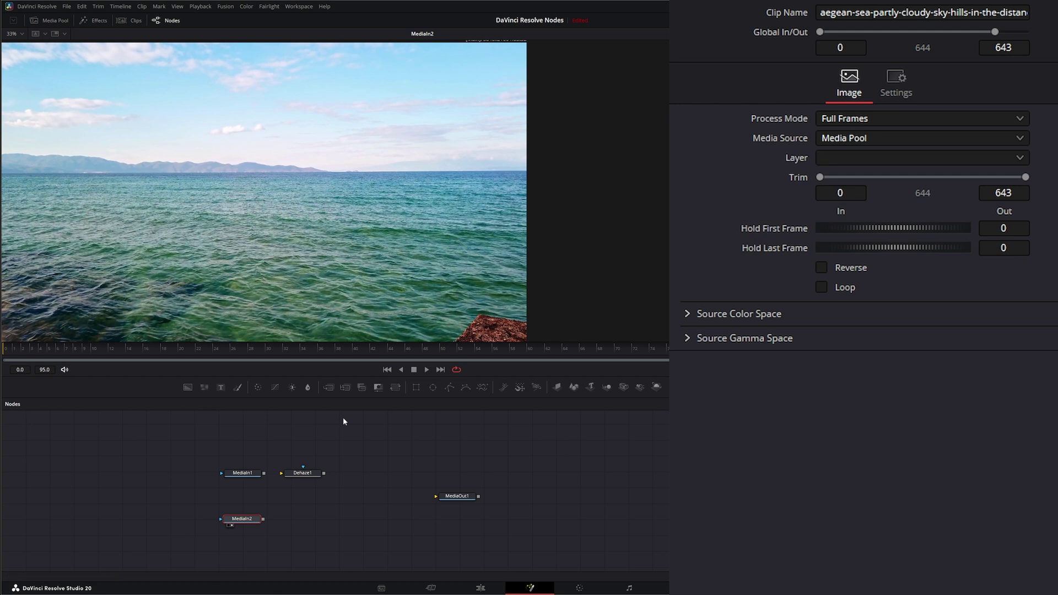
pyautogui.moveTo(264, 518); pyautogui.dragTo(282, 473)
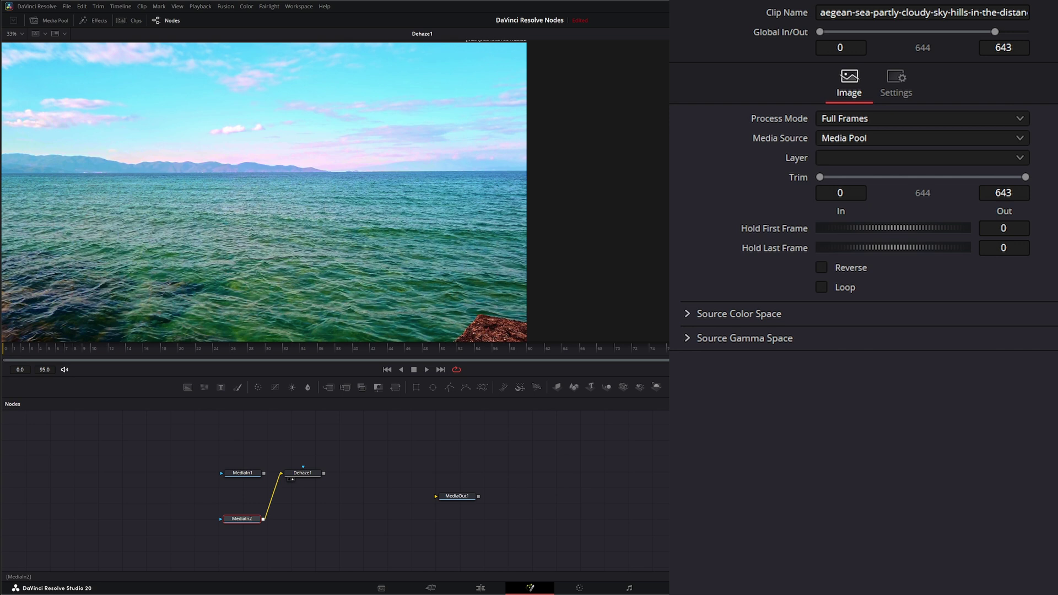
# Step: Toggle Dehaze1 pass-through with Ctrl+P to compare against the original sea, then enable Display Depth
pyautogui.hotkey('ctrl', 'p')
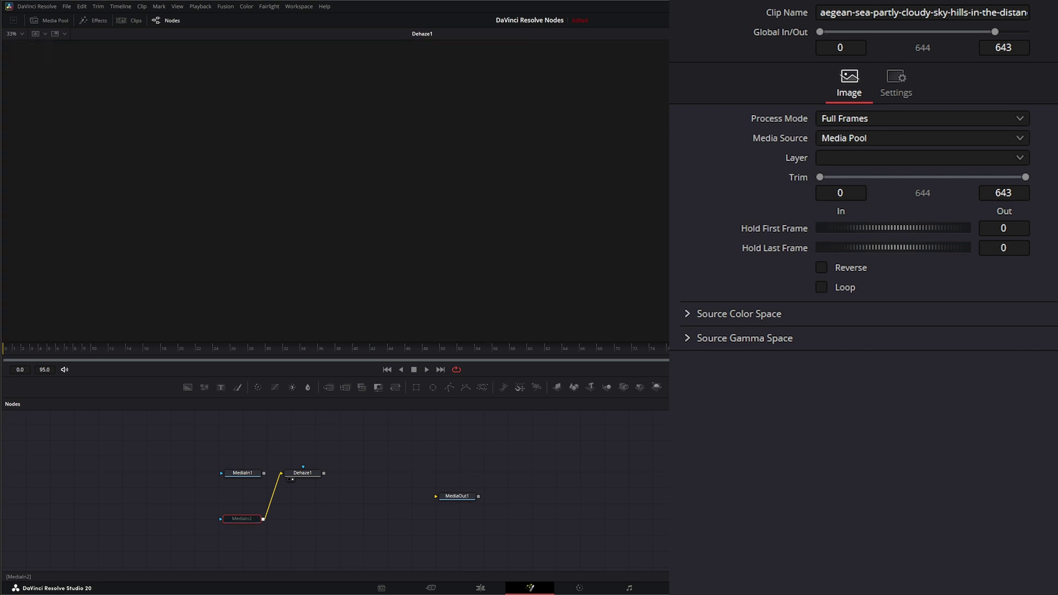
pyautogui.hotkey('ctrl', 'p')
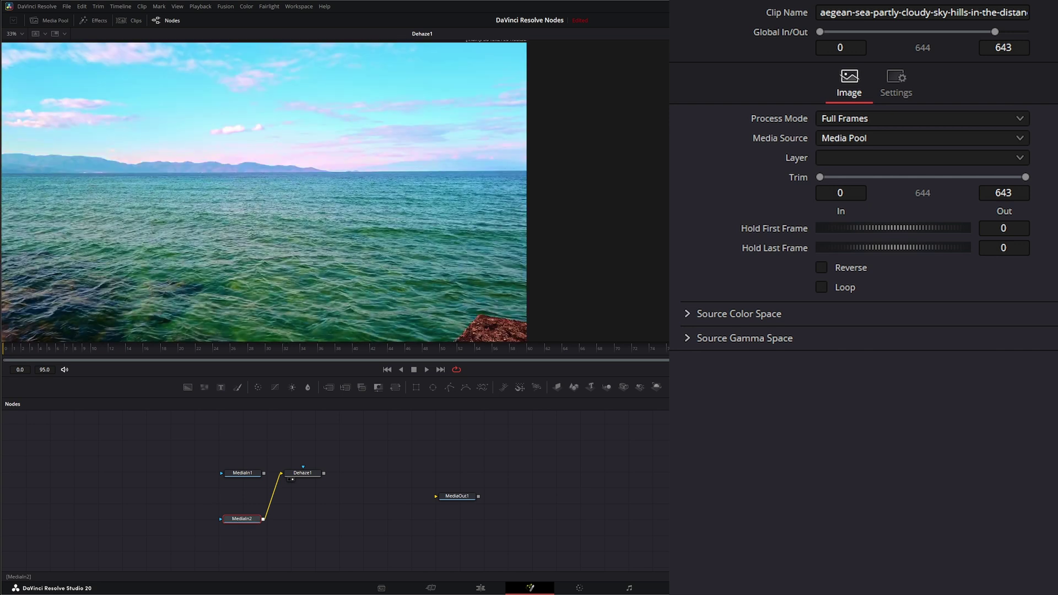
pyautogui.click(303, 477)
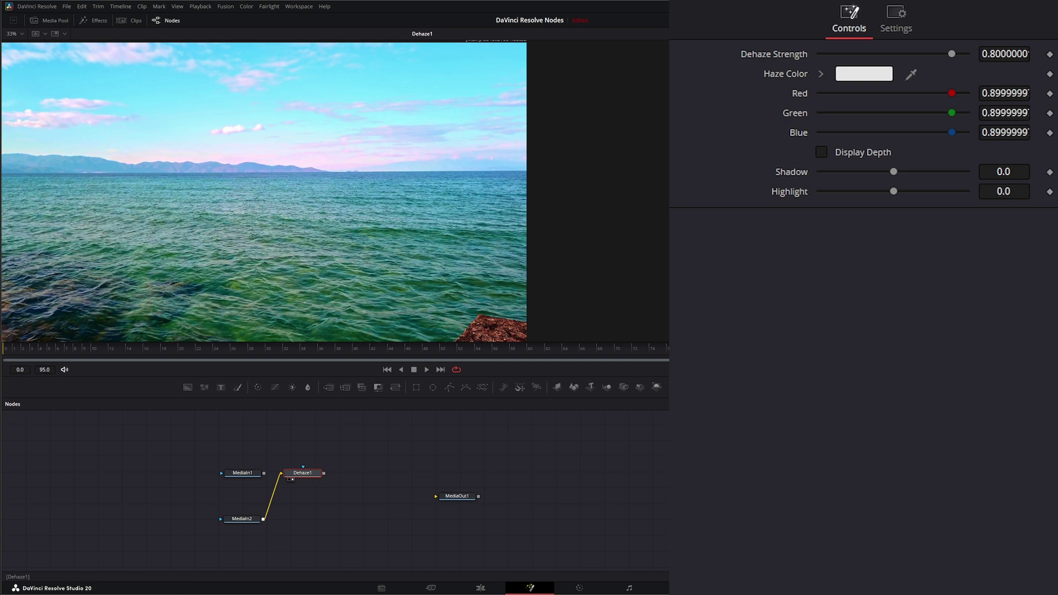
pyautogui.hotkey('ctrl', 'p')
pyautogui.hotkey('ctrl', 'p')
pyautogui.hotkey('ctrl', 'p')
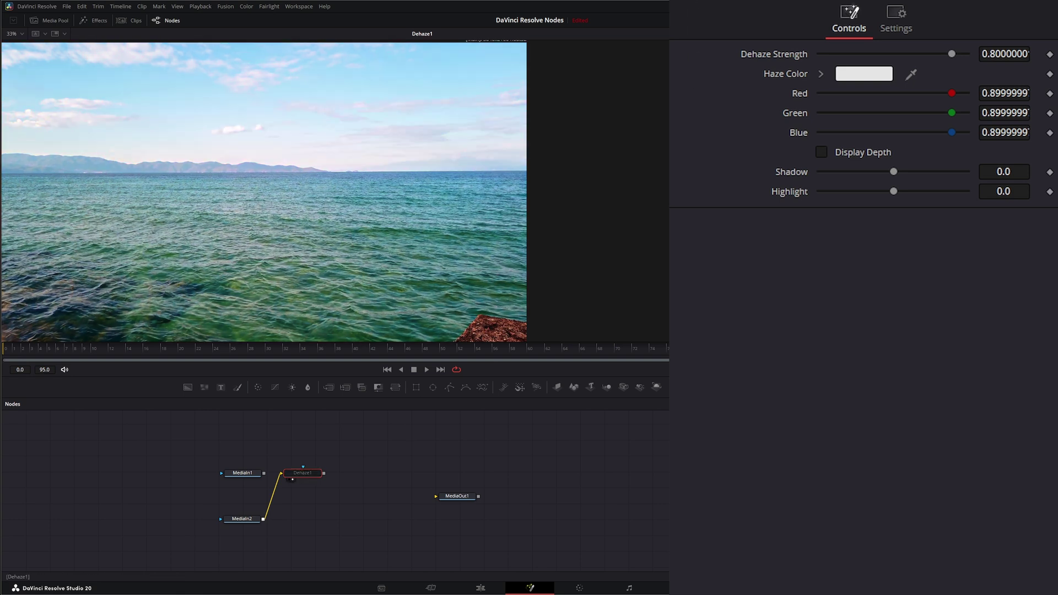
pyautogui.hotkey('ctrl', 'p')
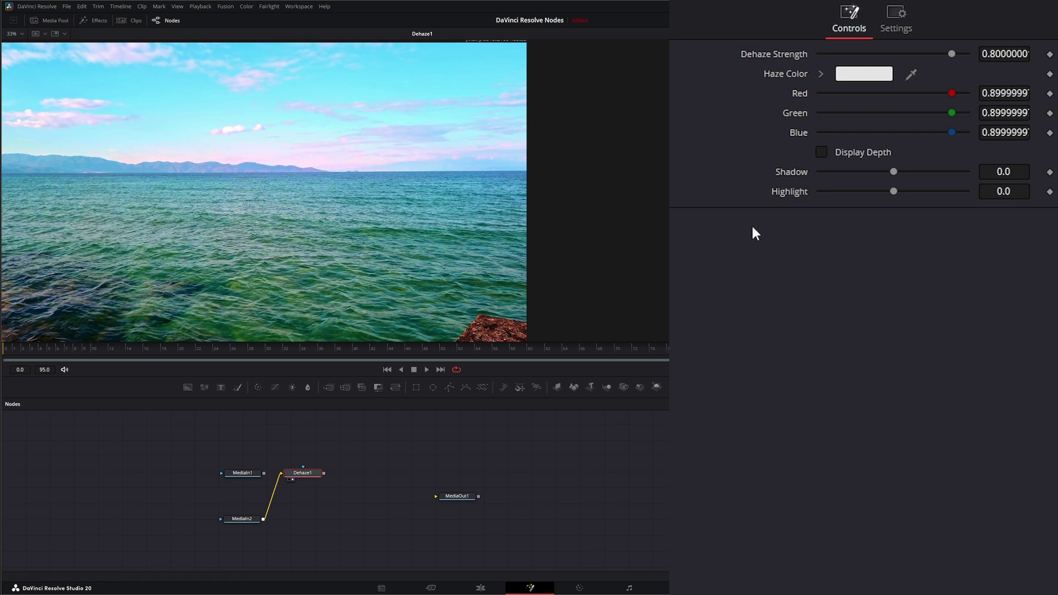
pyautogui.click(822, 153)
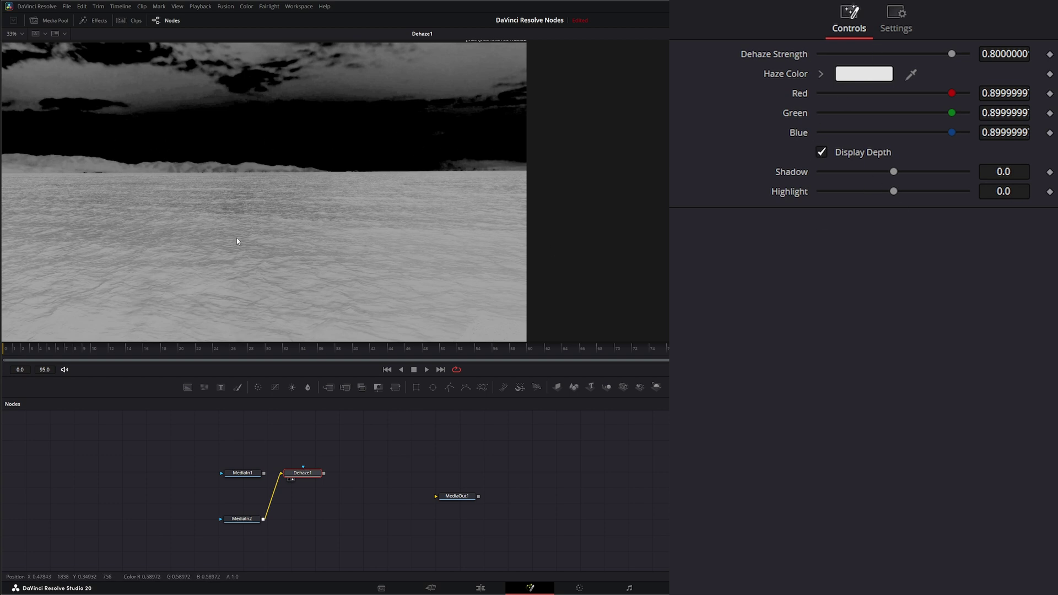
# Step: Turn Display Depth off, set Dehaze Strength to 0.87, and bypass Dehaze1 twice to compare
pyautogui.click(823, 150)
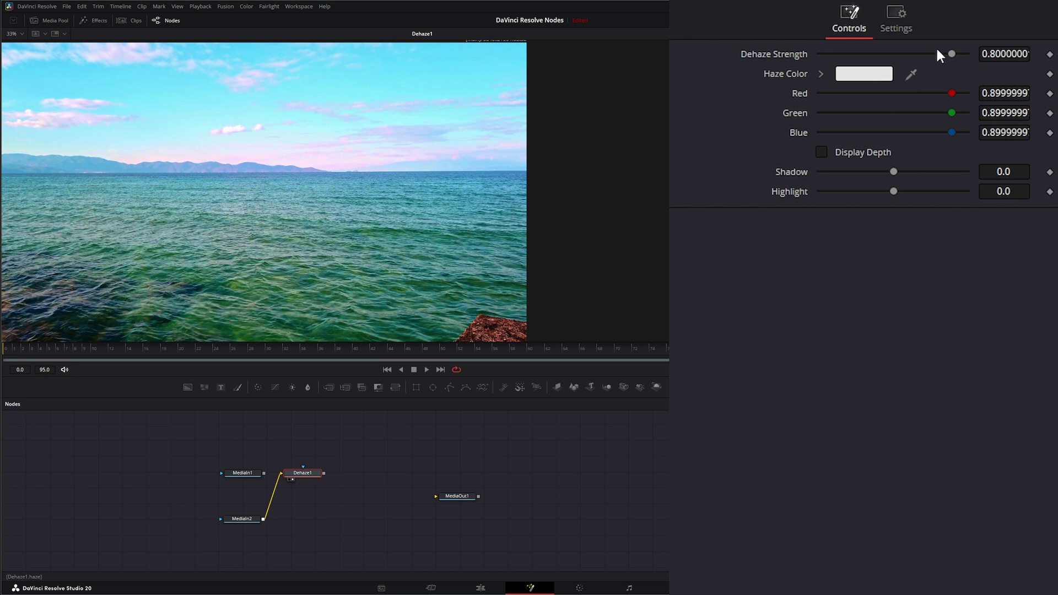
pyautogui.moveTo(954, 53)
pyautogui.mouseDown()
pyautogui.moveTo(927, 53)
pyautogui.moveTo(958, 54)
pyautogui.mouseUp()
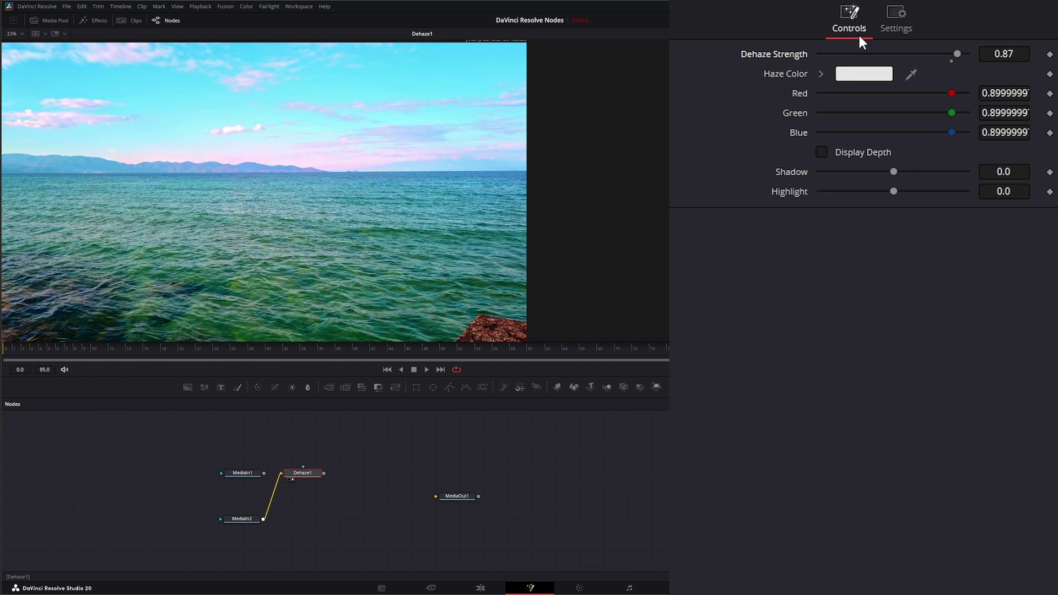
pyautogui.hotkey('ctrl', 'p')
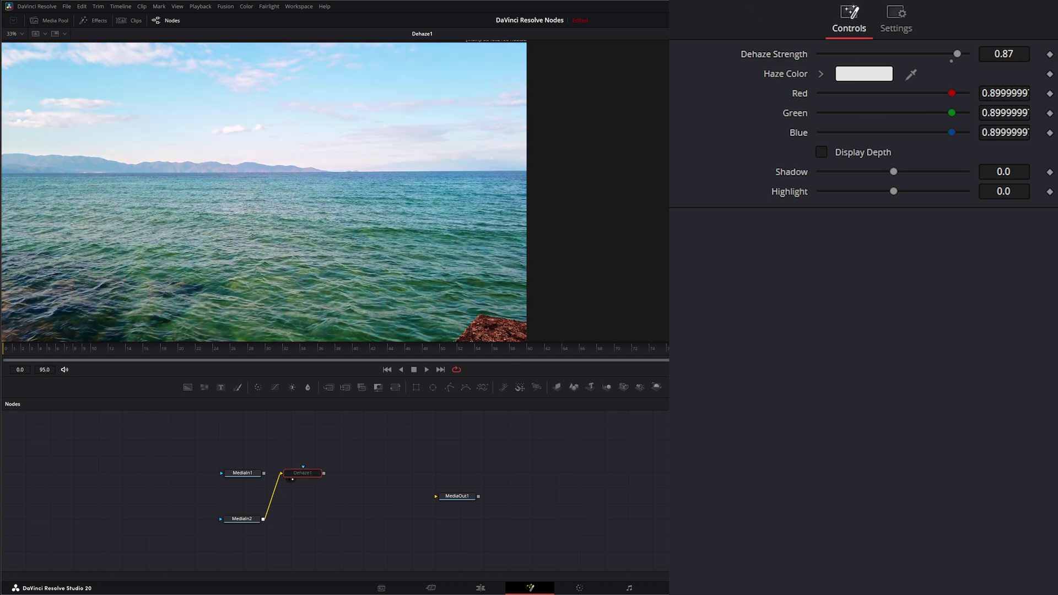
pyautogui.hotkey('ctrl', 'p')
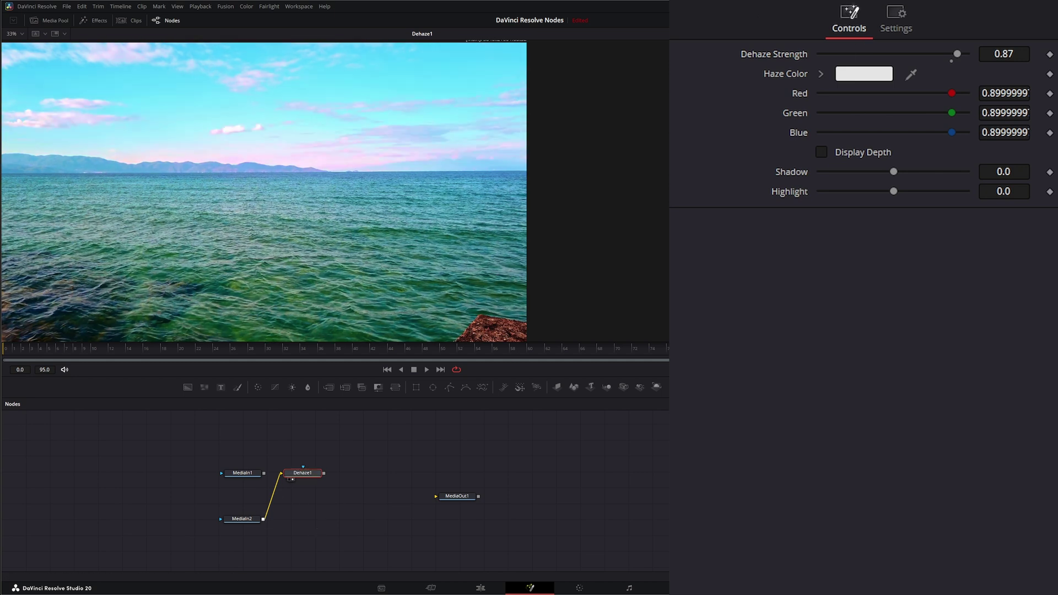